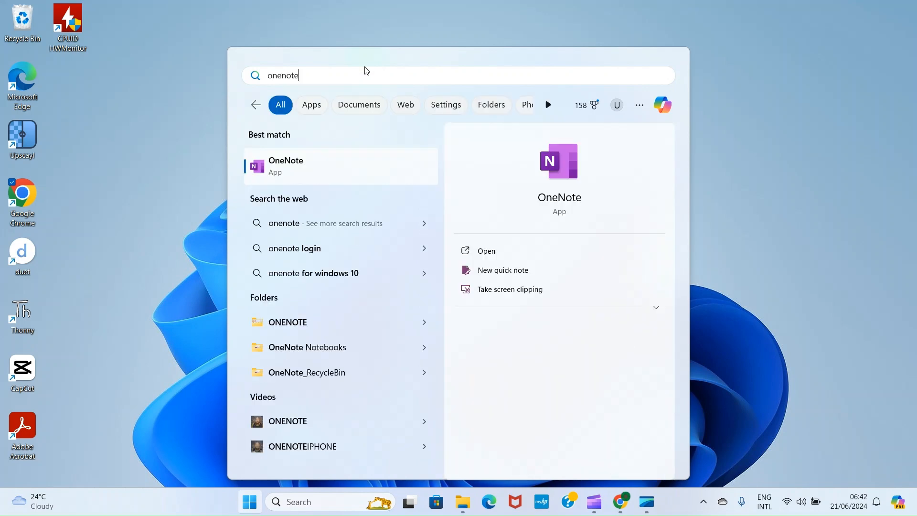
- Open OneNote and create a notebook named MICROSOFT 365 IMPACT on OneDrive - Personal, without sharing it with other people
{"action": "left_click", "coordinate": [302, 167]}
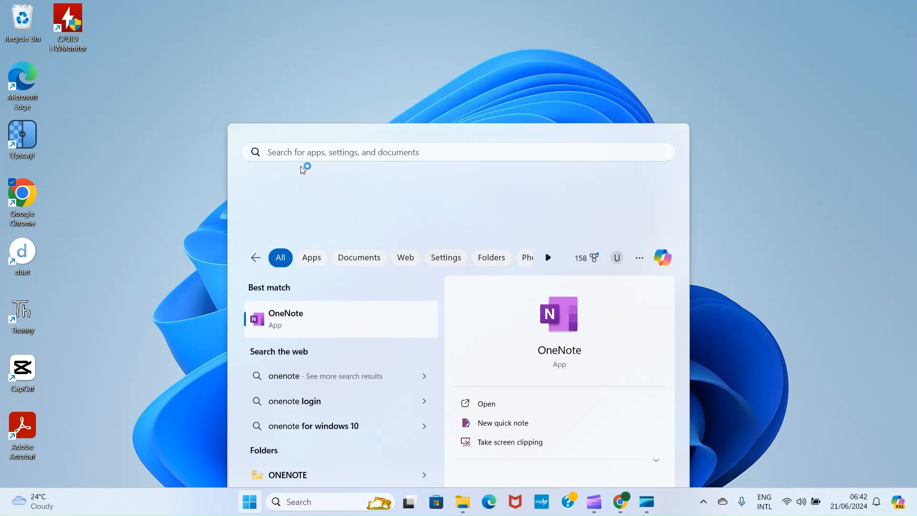
{"action": "left_click", "coordinate": [180, 103]}
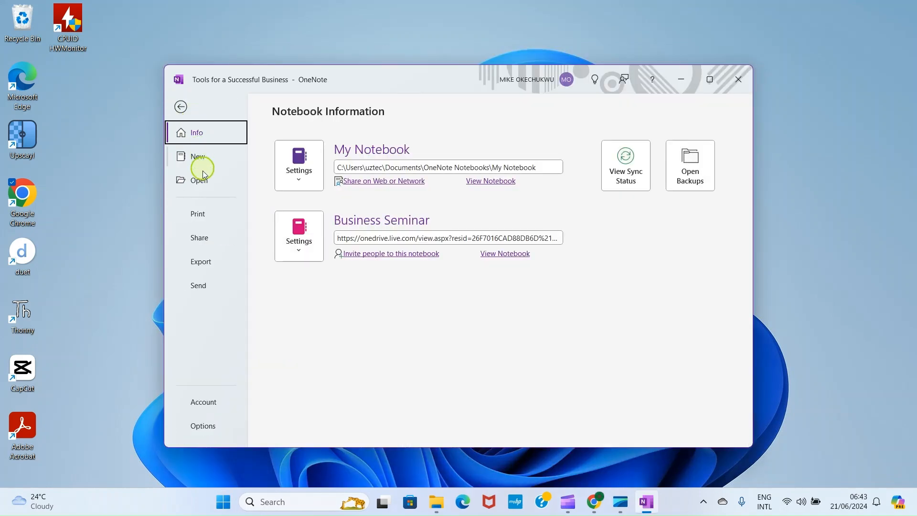
{"action": "left_click", "coordinate": [199, 154]}
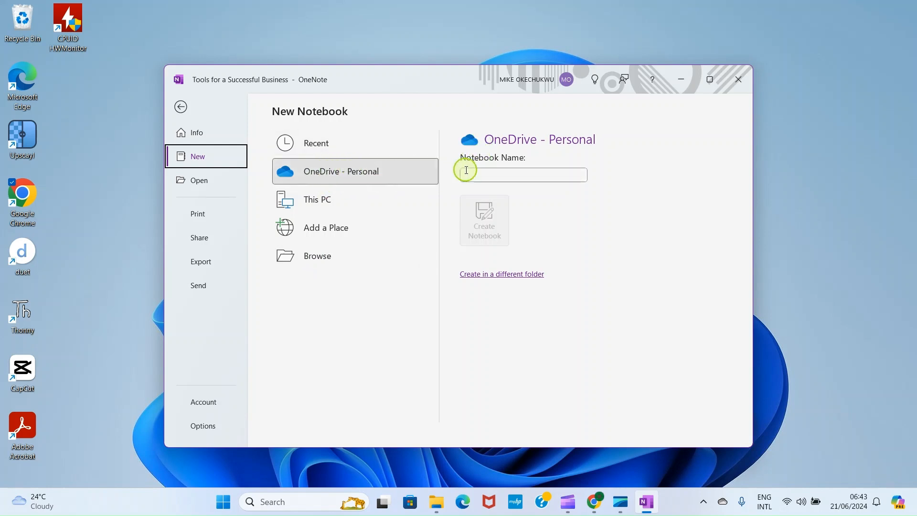
{"action": "left_click", "coordinate": [481, 173]}
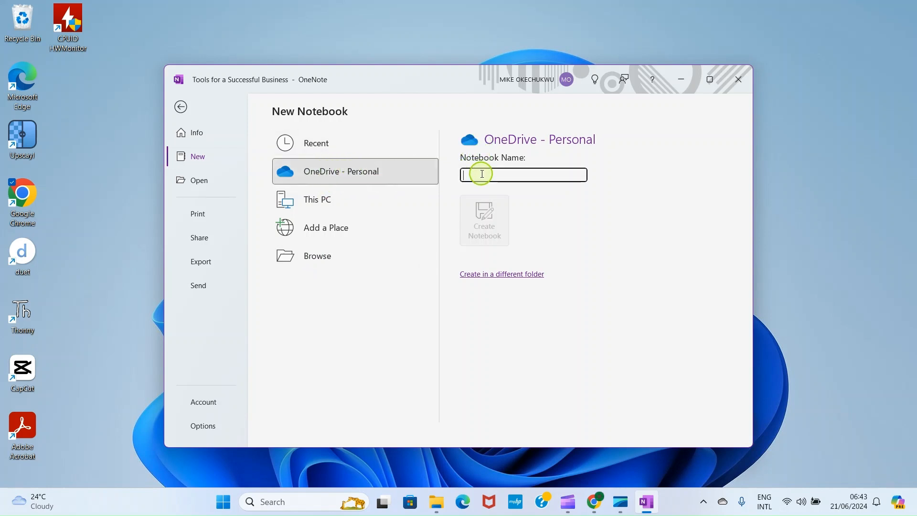
{"action": "type", "text": "MICROSOFT 365 IMPACT"}
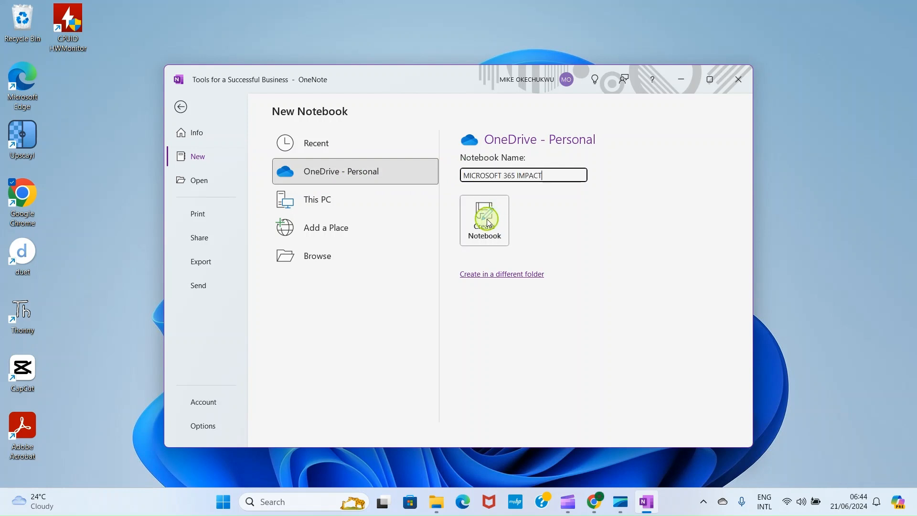
{"action": "left_click", "coordinate": [488, 223]}
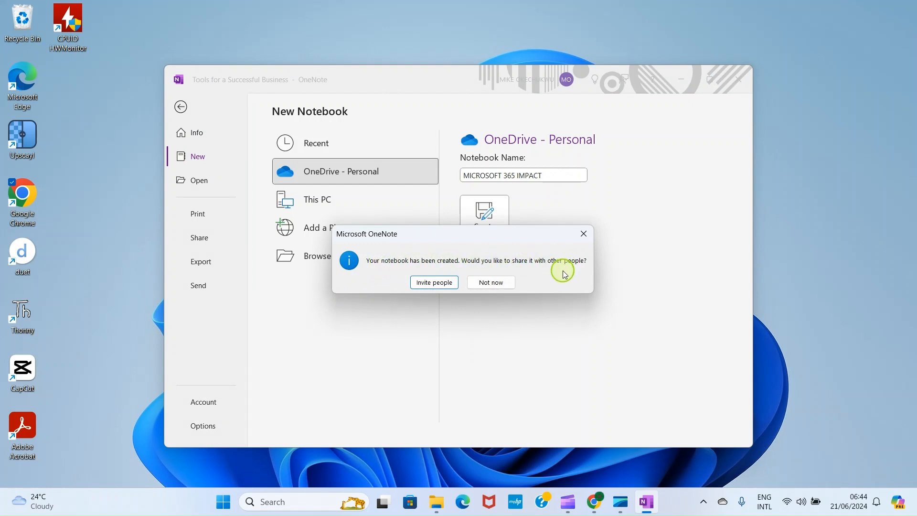
{"action": "left_click", "coordinate": [485, 282]}
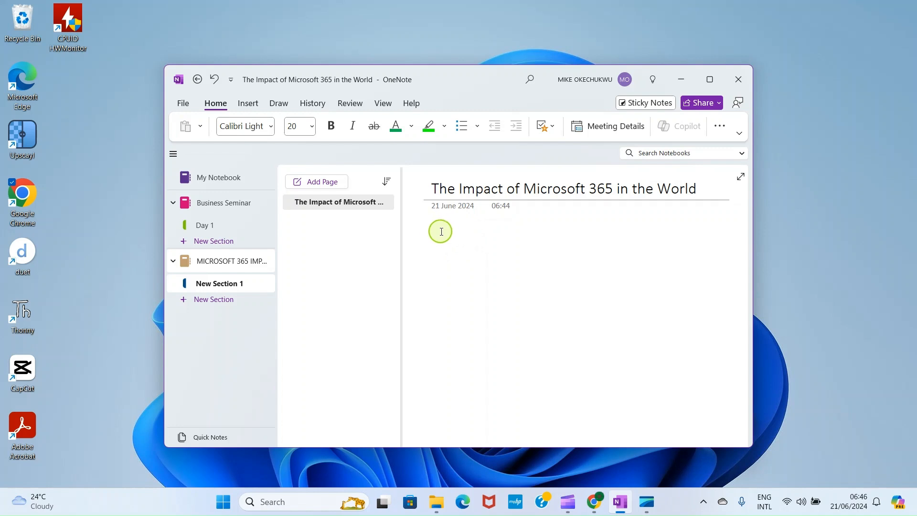
- Add the text "Introduction" to the page body just below the title and date
{"action": "left_click", "coordinate": [442, 233]}
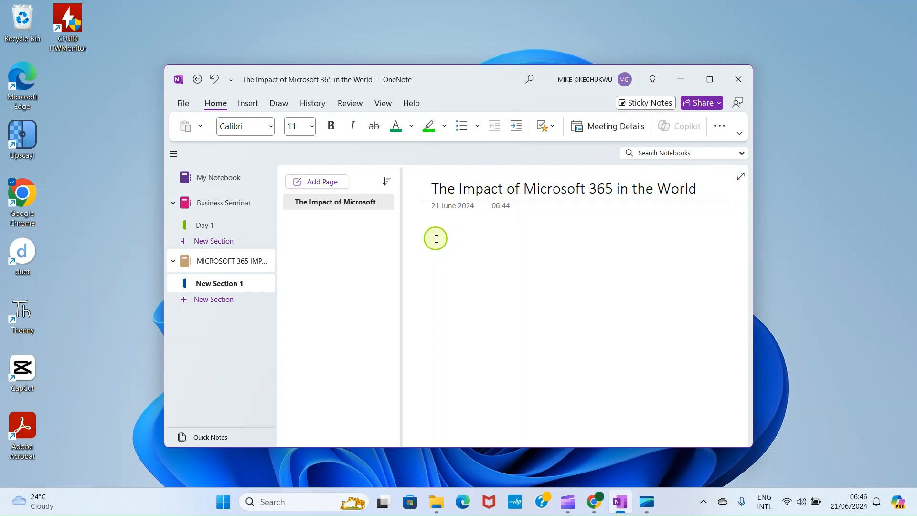
{"action": "left_click", "coordinate": [436, 238]}
{"action": "type", "text": "Introduction"}
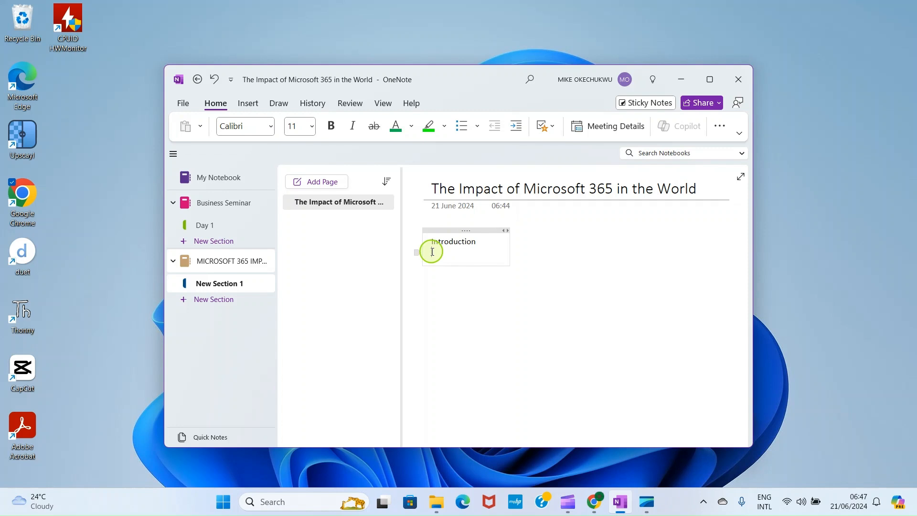
- Insert the picture "365 logo" from the MICROSOFT 365 TEACHING folder in Documents below the Introduction text
{"action": "left_click", "coordinate": [249, 102]}
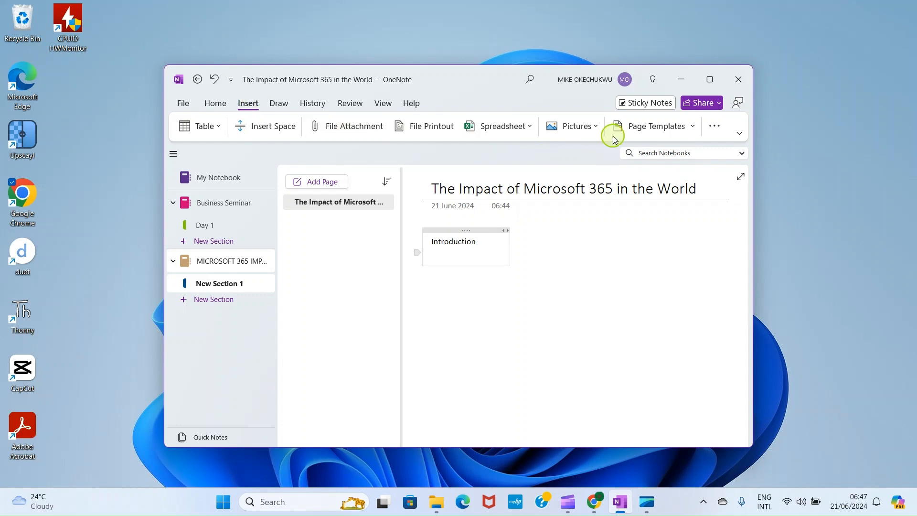
{"action": "left_click", "coordinate": [593, 127]}
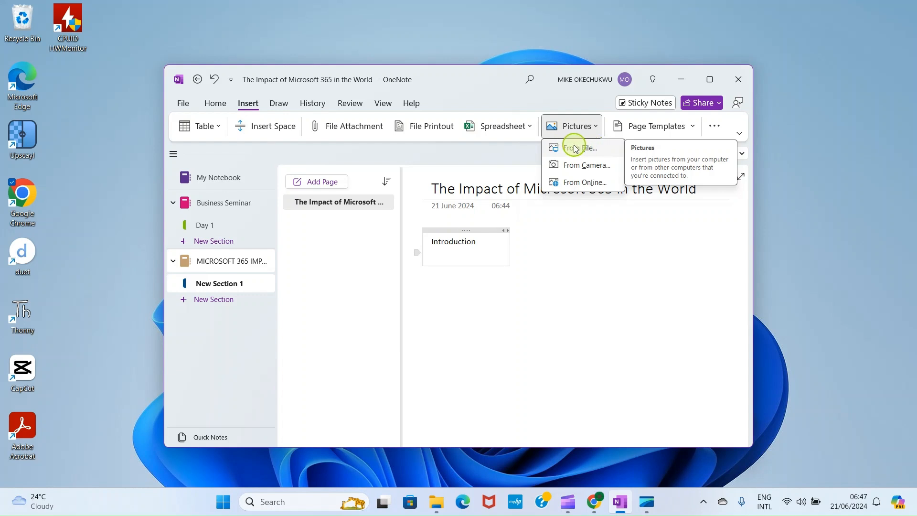
{"action": "left_click", "coordinate": [576, 148]}
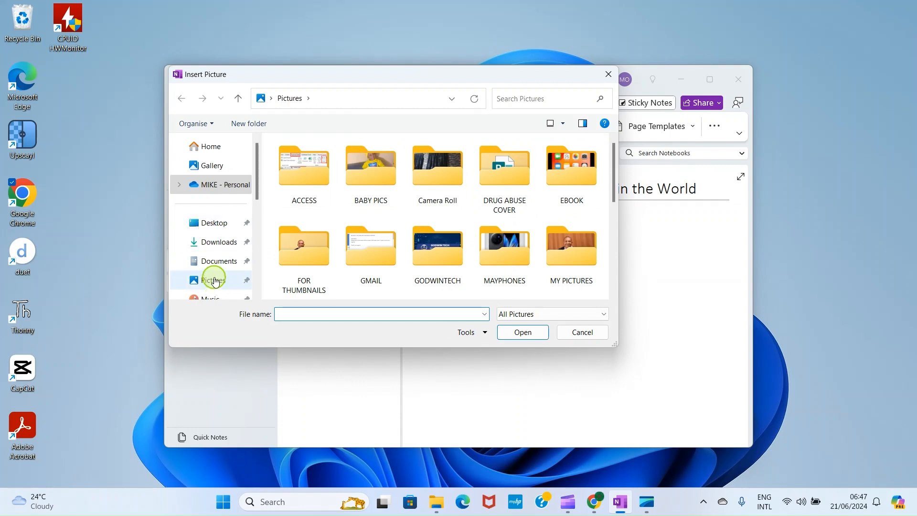
{"action": "scroll", "coordinate": [217, 287], "scroll_direction": "down", "scroll_amount": 2}
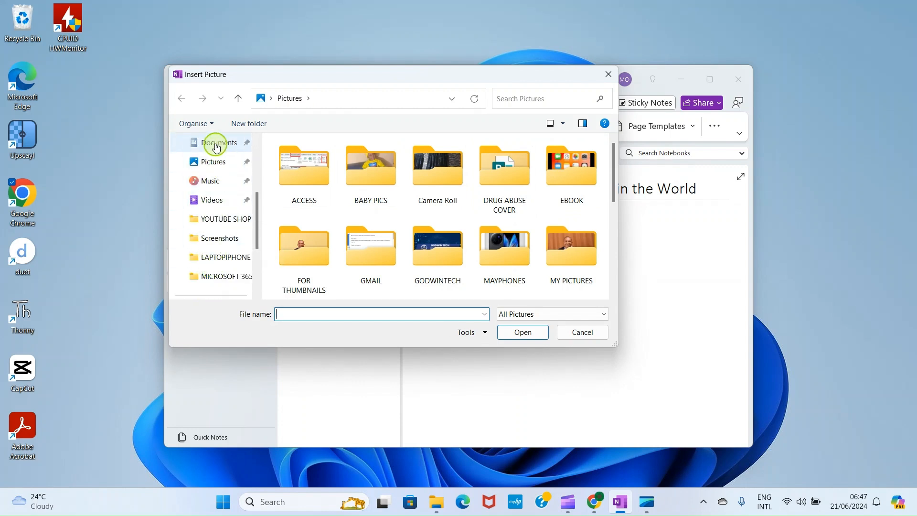
{"action": "left_click", "coordinate": [211, 145]}
{"action": "scroll", "coordinate": [386, 199], "scroll_direction": "down", "scroll_amount": 2}
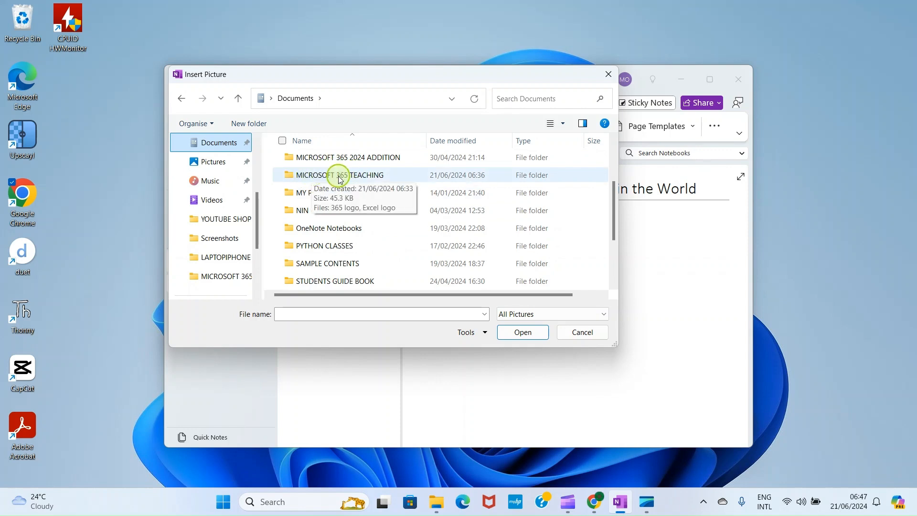
{"action": "double_click", "coordinate": [324, 175]}
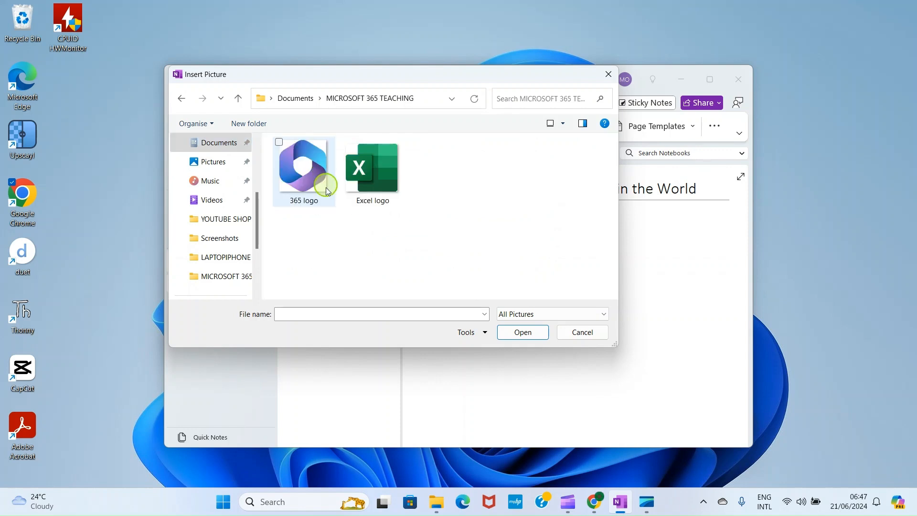
{"action": "left_click", "coordinate": [301, 165]}
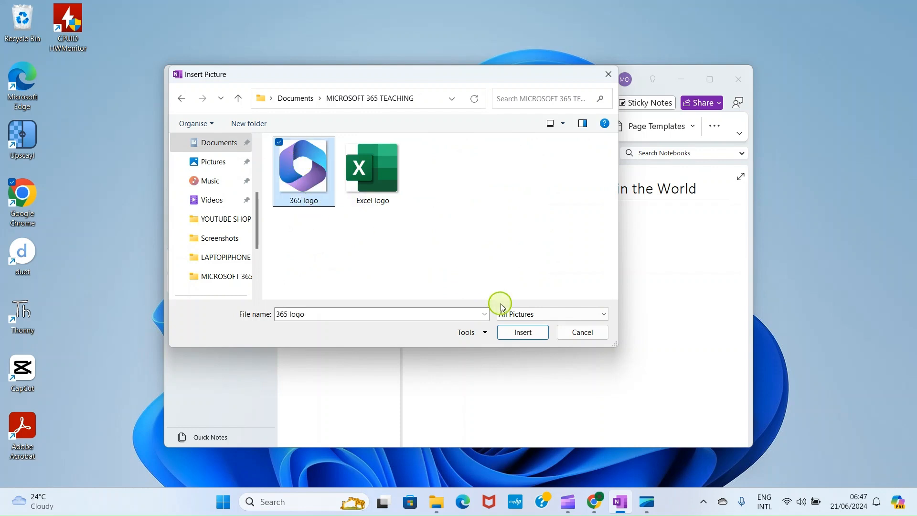
{"action": "left_click", "coordinate": [525, 334]}
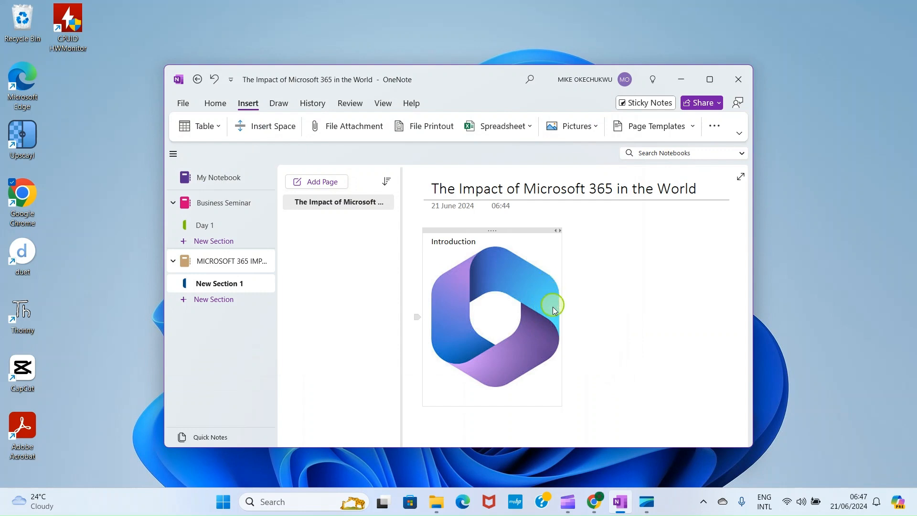
- Enlarge the logo picture and add a paragraph beneath it describing Microsoft 365 as a powerful, globally used utility tool and stating the seminar's focus
{"action": "left_click", "coordinate": [494, 289]}
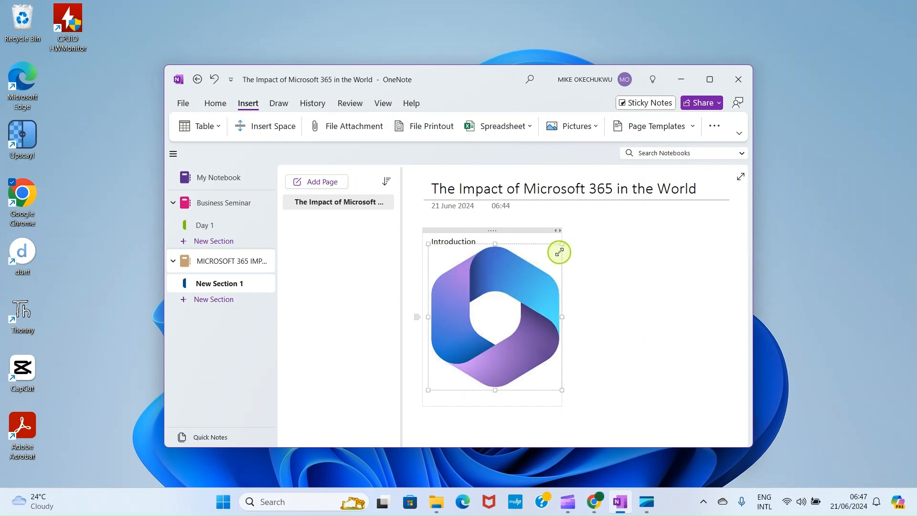
{"action": "left_click_drag", "start_coordinate": [560, 244], "coordinate": [596, 264]}
{"action": "scroll", "coordinate": [575, 344], "scroll_direction": "down", "scroll_amount": 3}
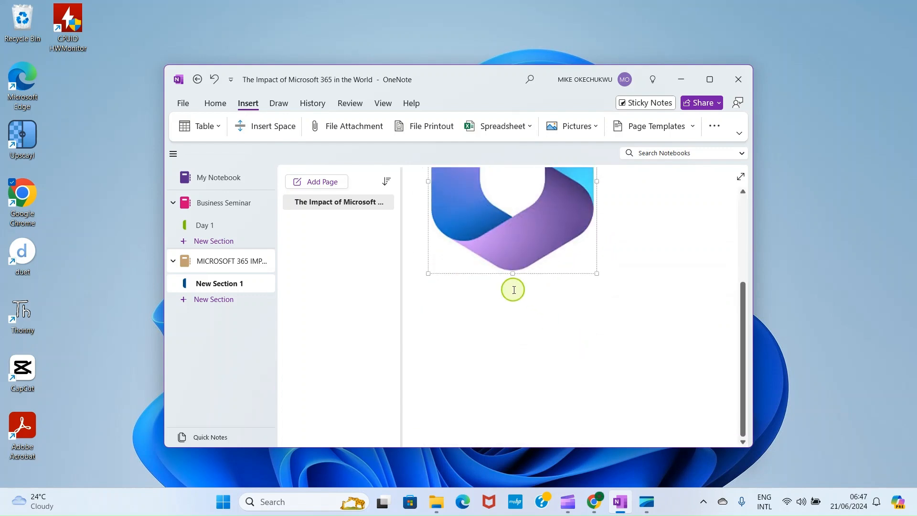
{"action": "left_click", "coordinate": [444, 284]}
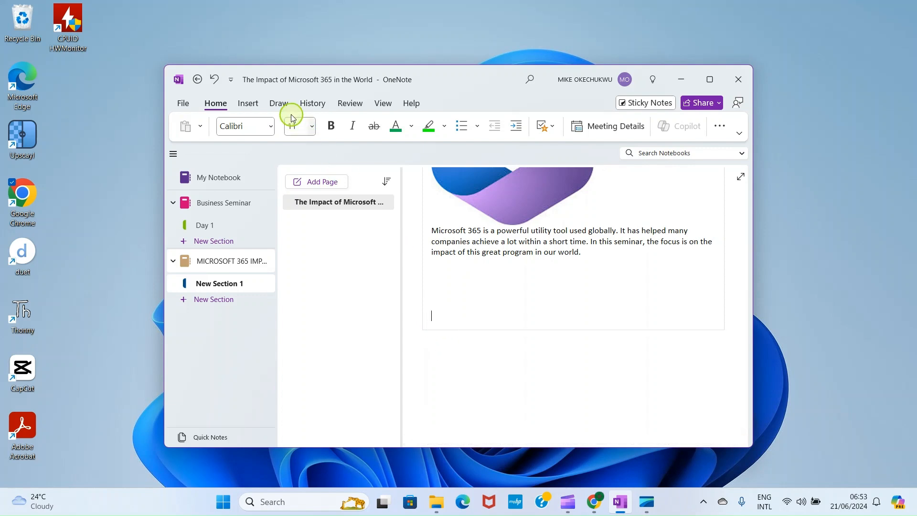
- Record a webcam video into the page below the paragraph and stop the recording
{"action": "left_click", "coordinate": [248, 104]}
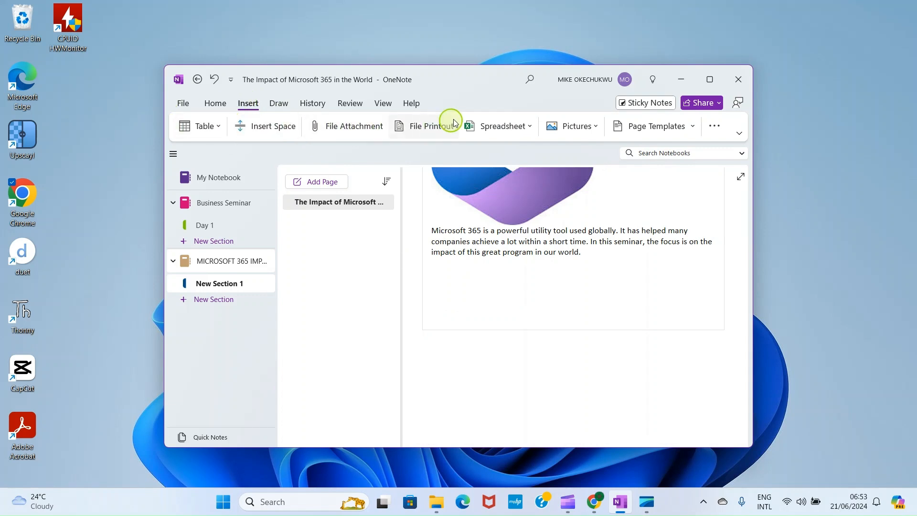
{"action": "left_click", "coordinate": [717, 127]}
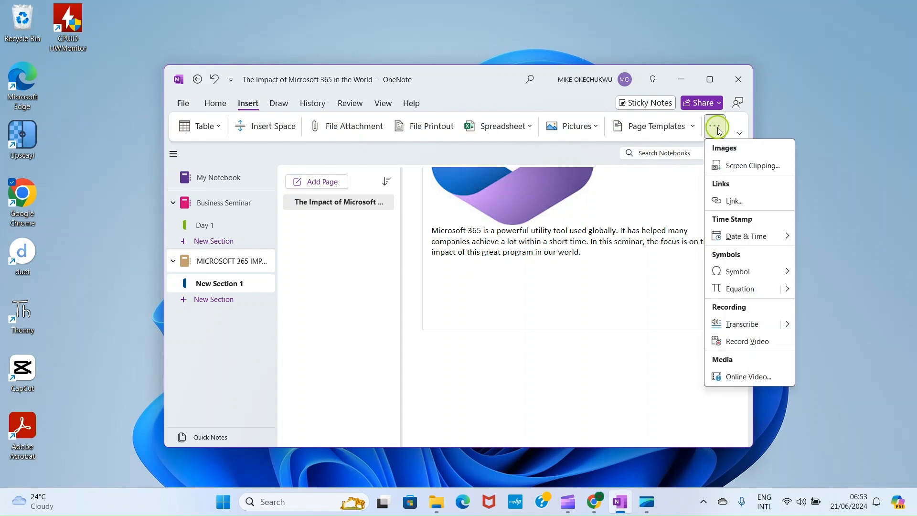
{"action": "left_click", "coordinate": [754, 341]}
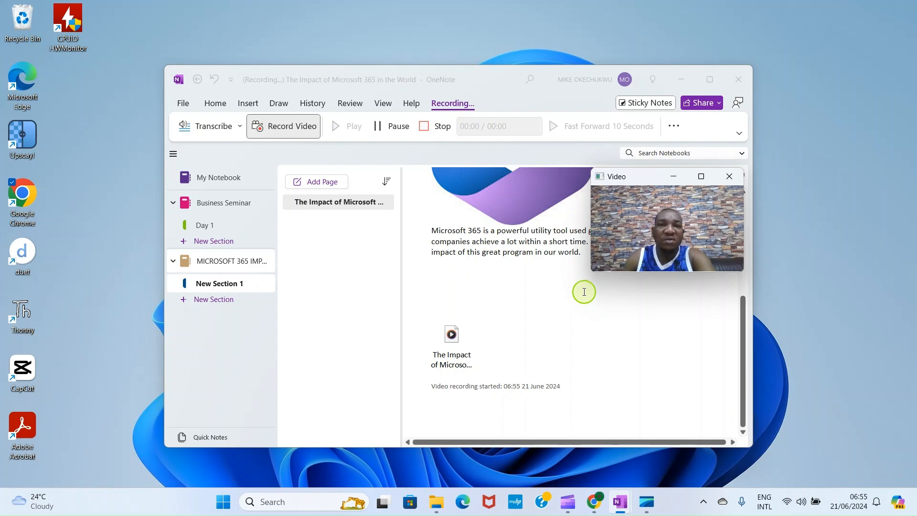
{"action": "left_click", "coordinate": [428, 129]}
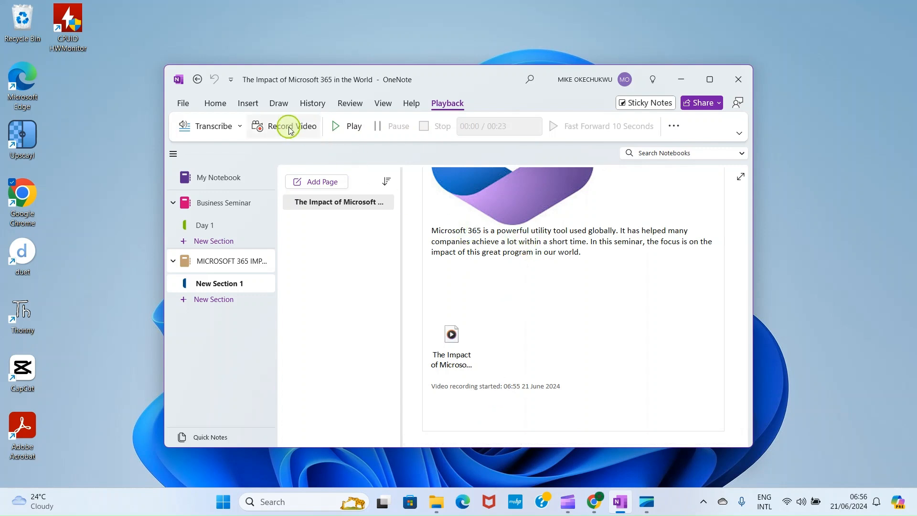
- Start inserting an online video below the recorded video so that its address can be entered
{"action": "left_click", "coordinate": [254, 105]}
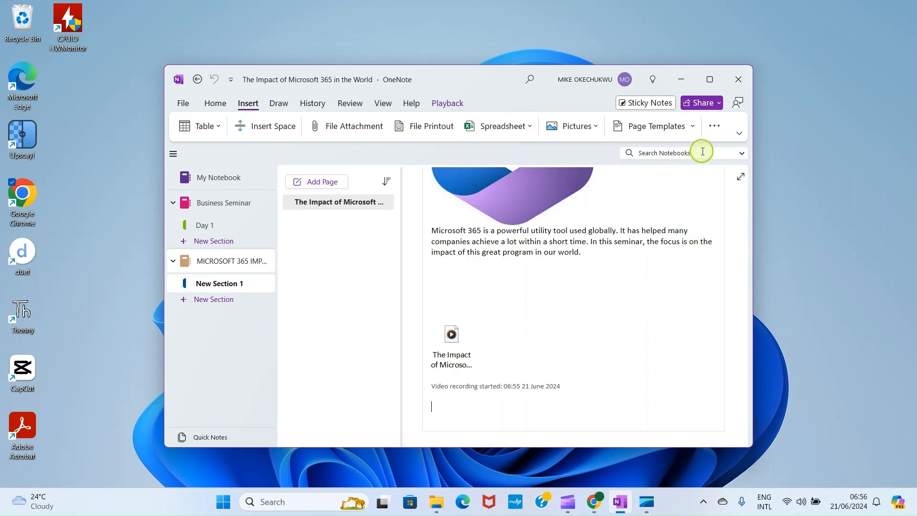
{"action": "left_click", "coordinate": [715, 126]}
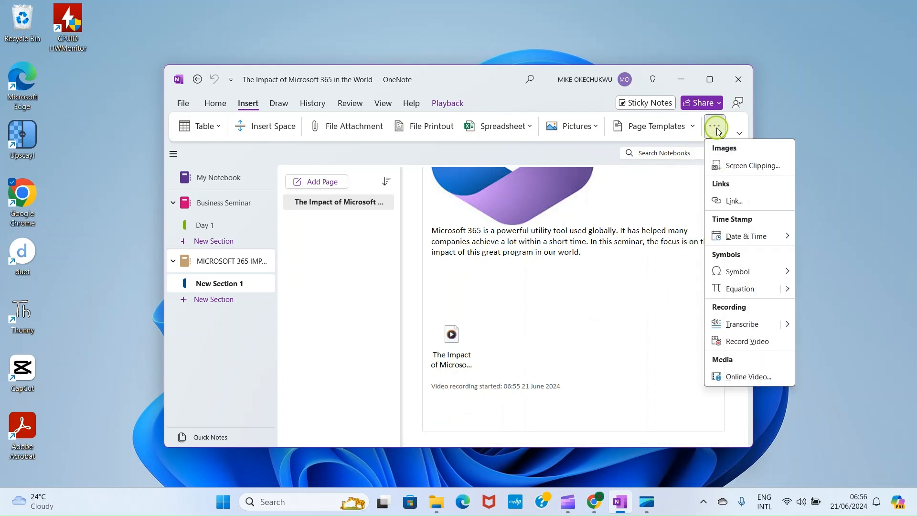
{"action": "left_click", "coordinate": [733, 378]}
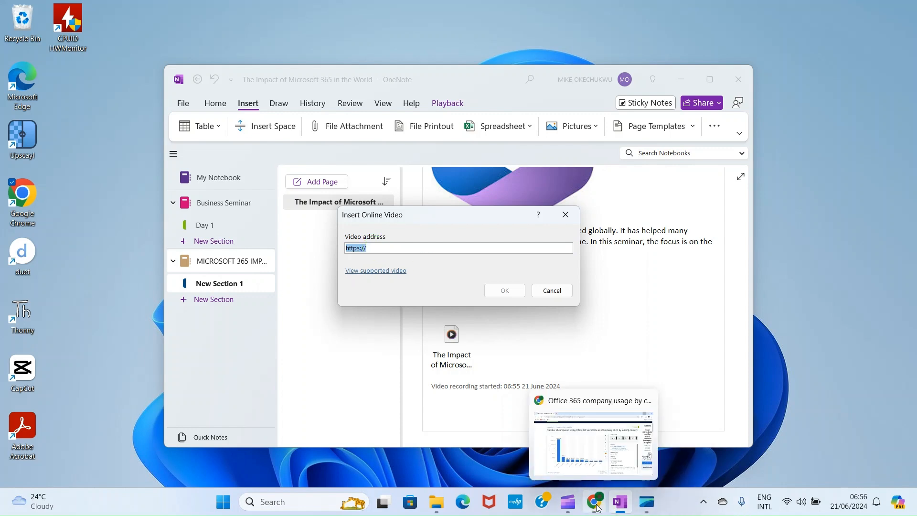
- Switch to Chrome, open the channel content in YouTube Studio and search the channel for "microsoft word 2024"
{"action": "left_click", "coordinate": [592, 454]}
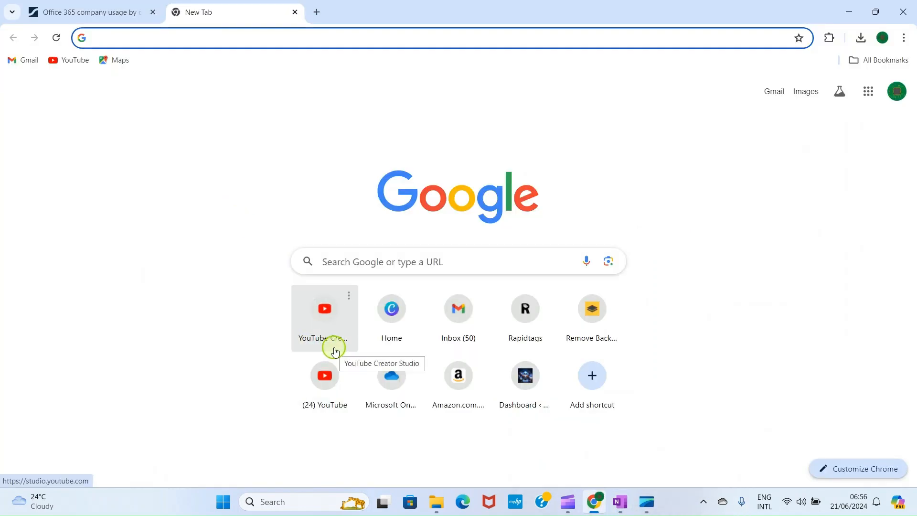
{"action": "left_click", "coordinate": [330, 321]}
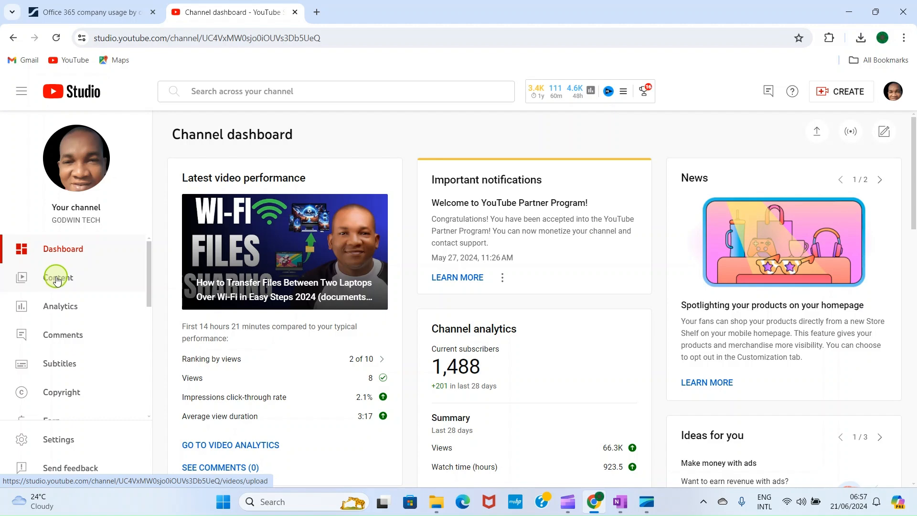
{"action": "left_click", "coordinate": [56, 280]}
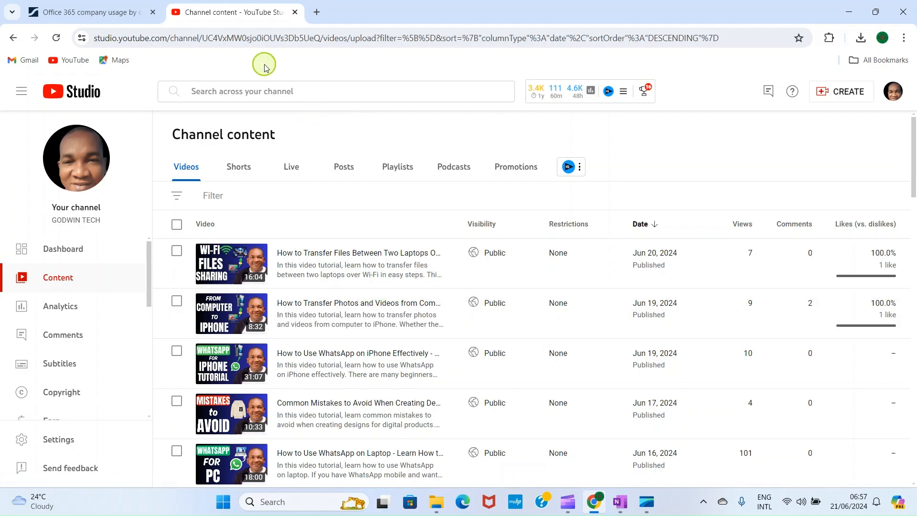
{"action": "left_click", "coordinate": [256, 85]}
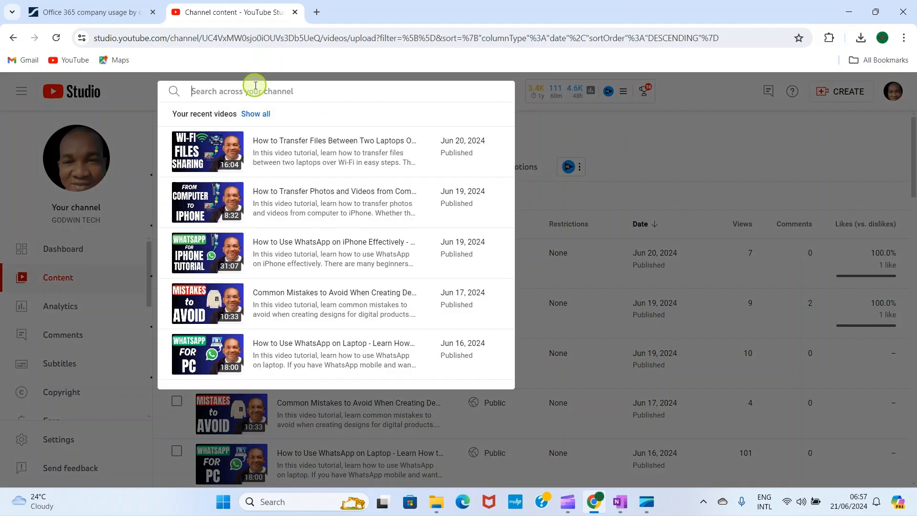
{"action": "type", "text": "microsoft word 2024"}
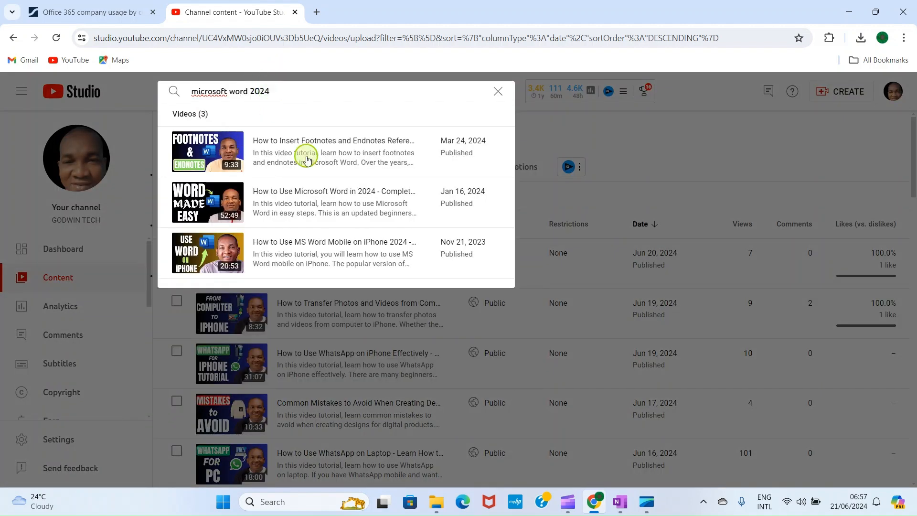
- Copy the link of the video "How to Use Microsoft Word in 2024" and return to OneNote's online video address entry
{"action": "left_click", "coordinate": [289, 192]}
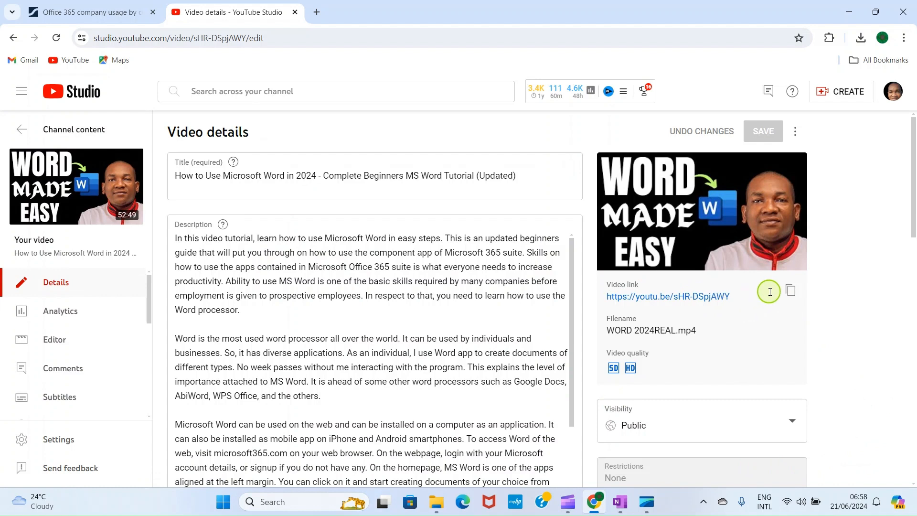
{"action": "left_click", "coordinate": [791, 290]}
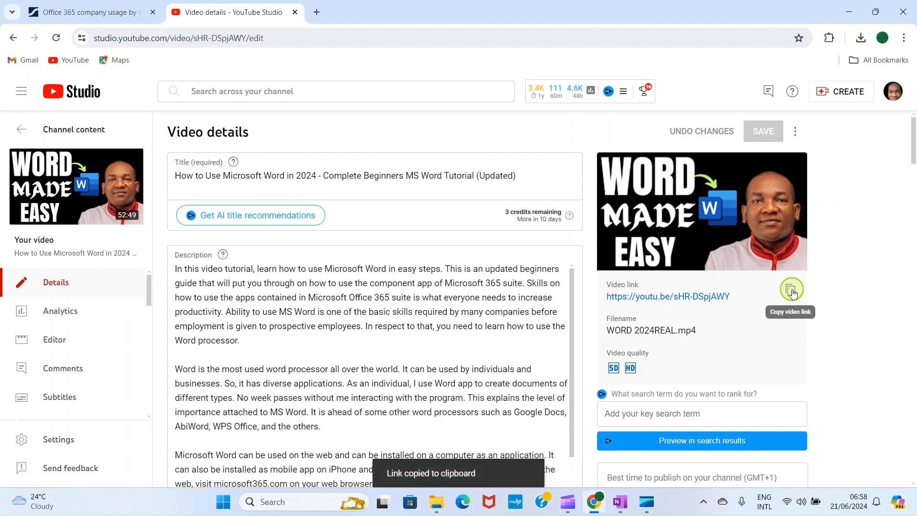
{"action": "left_click", "coordinate": [621, 510]}
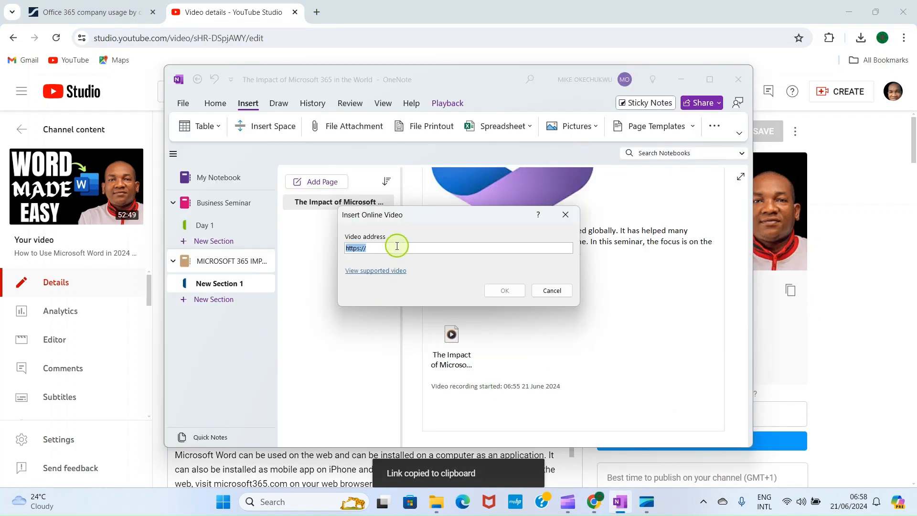
{"action": "key", "text": "BackSpace"}
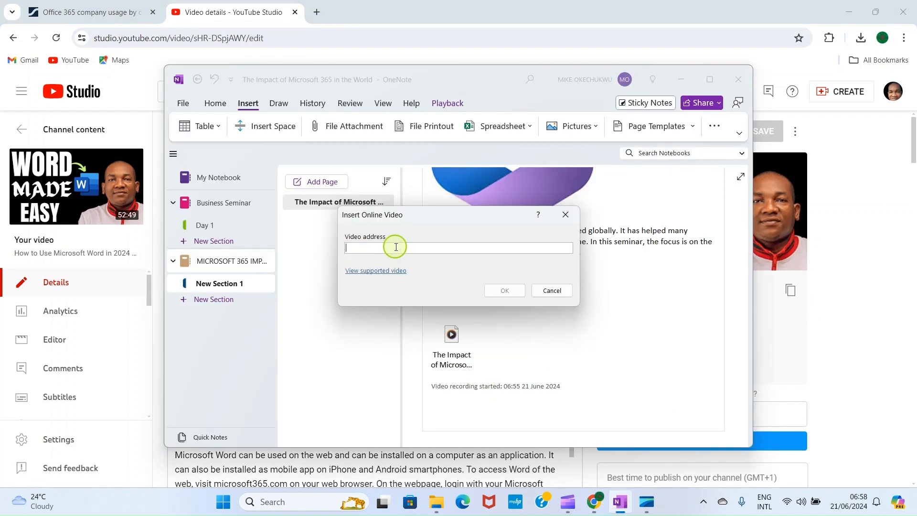
{"action": "key", "text": "ctrl+v"}
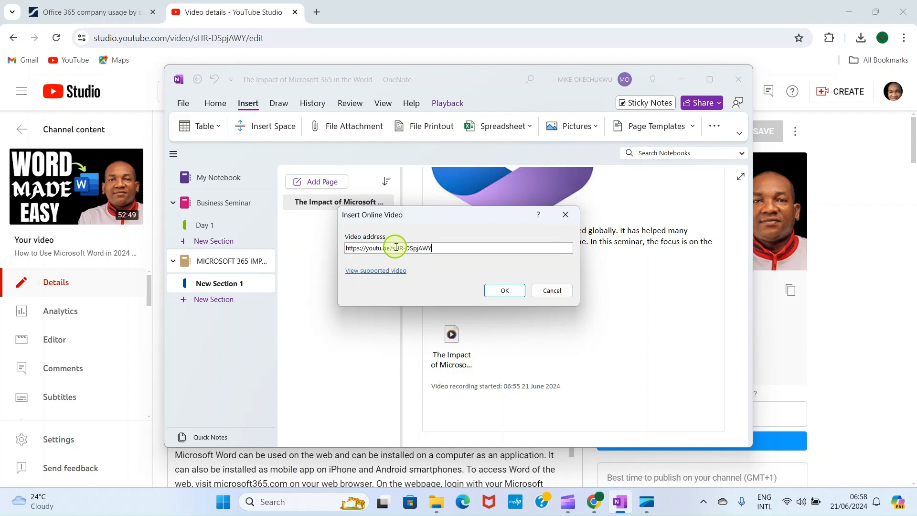
{"action": "left_click", "coordinate": [508, 292]}
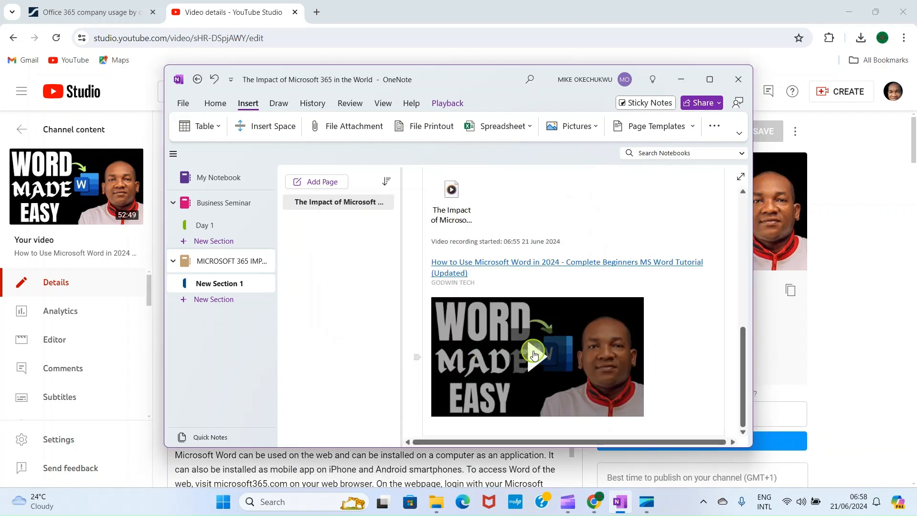
{"action": "scroll", "coordinate": [544, 350], "scroll_direction": "down", "scroll_amount": 3}
{"action": "scroll", "coordinate": [545, 349], "scroll_direction": "down", "scroll_amount": 1}
{"action": "scroll", "coordinate": [544, 349], "scroll_direction": "up", "scroll_amount": 3}
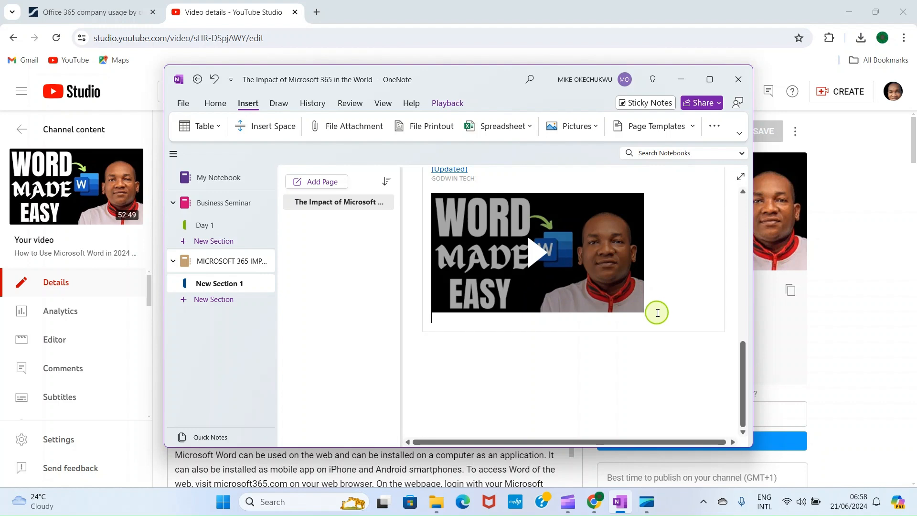
{"action": "scroll", "coordinate": [658, 313], "scroll_direction": "up", "scroll_amount": 10}
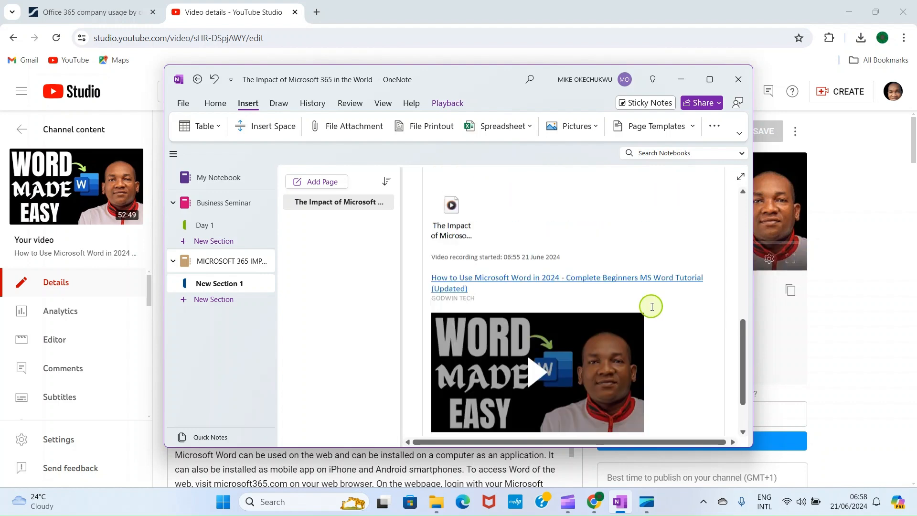
{"action": "scroll", "coordinate": [528, 273], "scroll_direction": "down", "scroll_amount": 8}
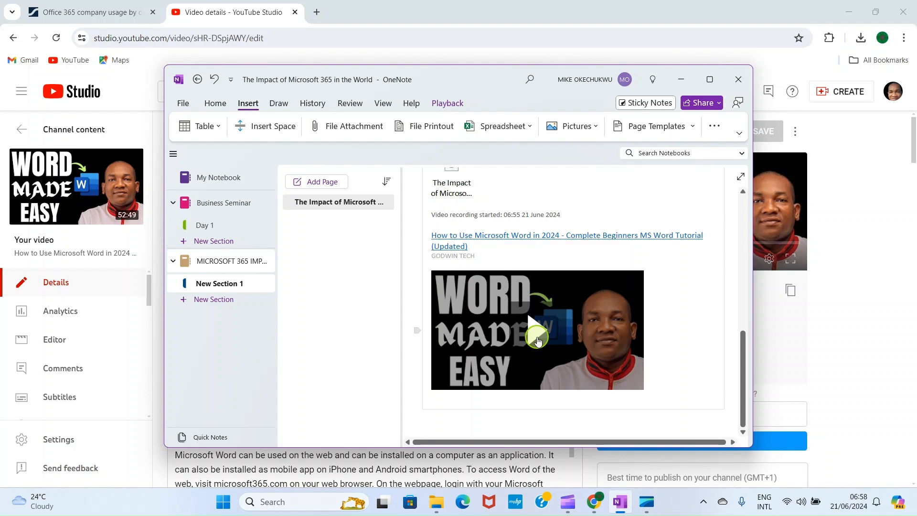
- Insert a table with two columns and seven rows in the empty area below the online video
{"action": "scroll", "coordinate": [537, 340], "scroll_direction": "down", "scroll_amount": 3}
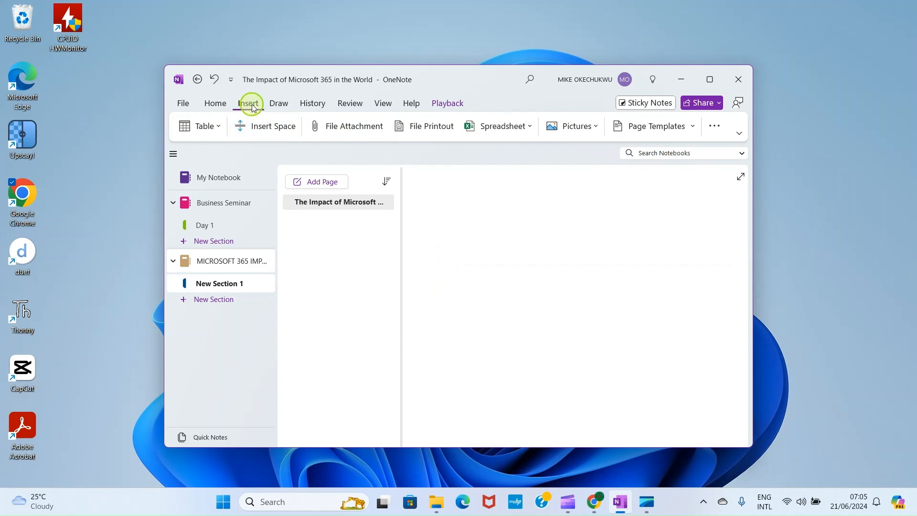
{"action": "left_click", "coordinate": [217, 128]}
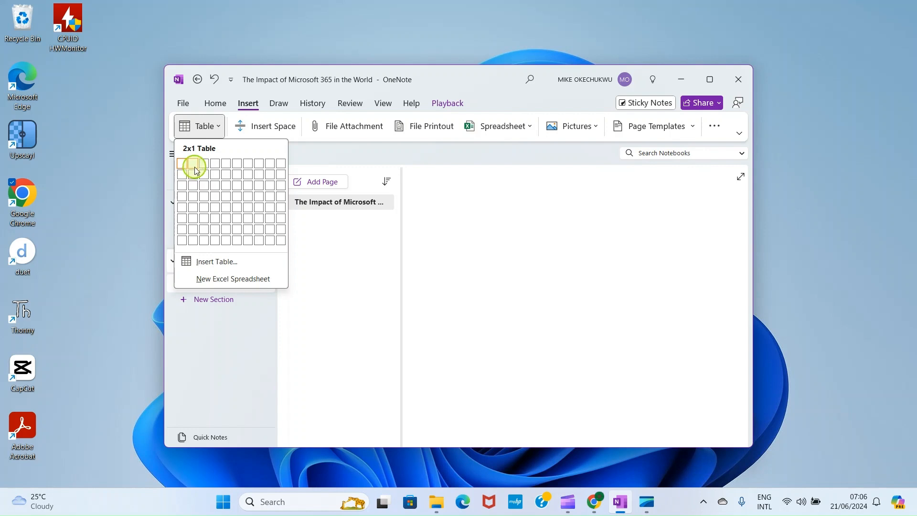
{"action": "left_click", "coordinate": [194, 227]}
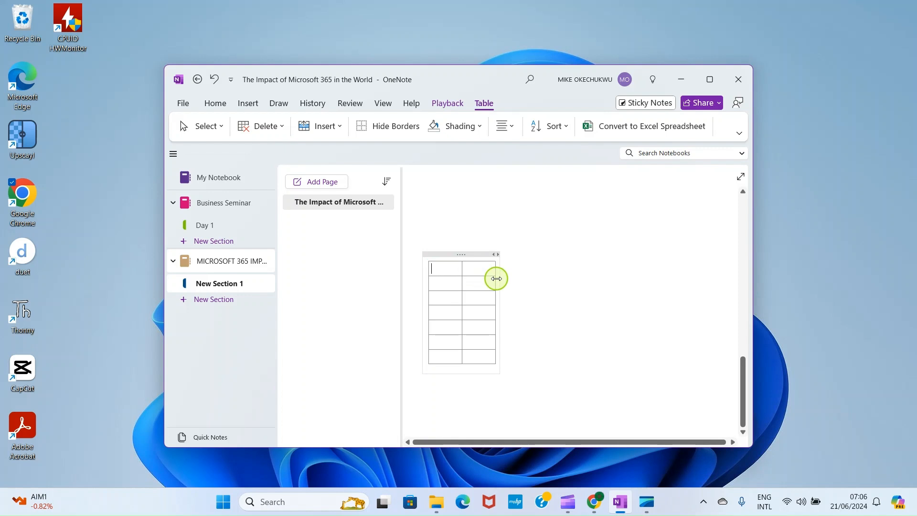
- Widen both columns of the new table so that it spans most of the visible page width
{"action": "left_click_drag", "start_coordinate": [499, 273], "coordinate": [591, 286]}
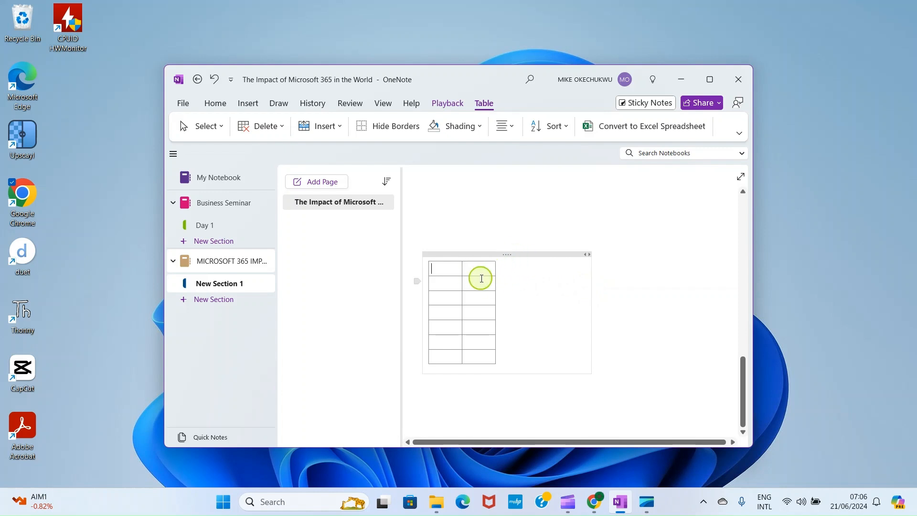
{"action": "left_click_drag", "start_coordinate": [497, 268], "coordinate": [587, 268]}
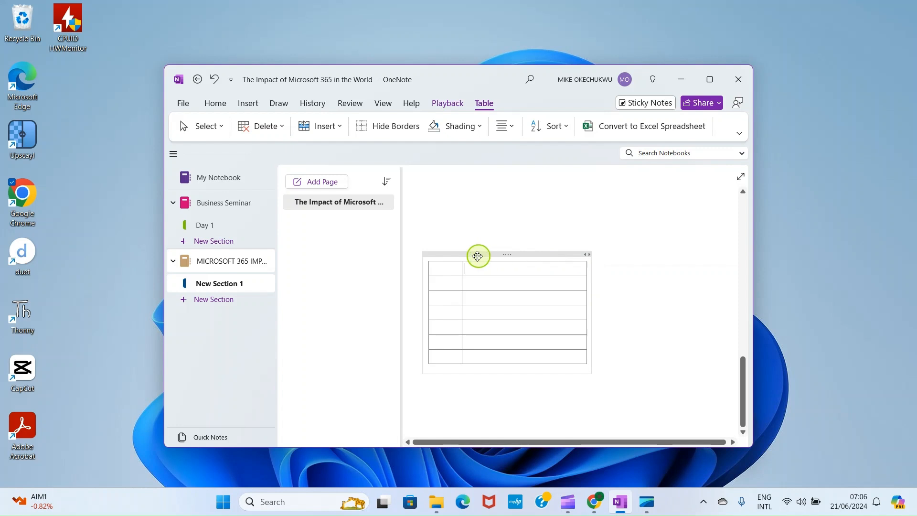
{"action": "left_click_drag", "start_coordinate": [463, 268], "coordinate": [587, 274]}
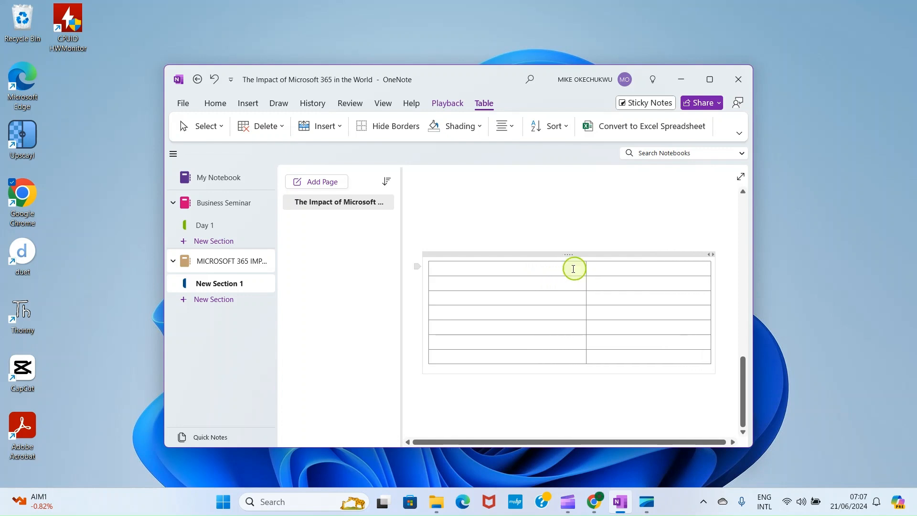
- Enter "NUMBER OF COMPANIES USING MICROSOFT 365 BY COUNTRY" in the table's first cell and copy it to the empty area above the table
{"action": "left_click", "coordinate": [466, 267]}
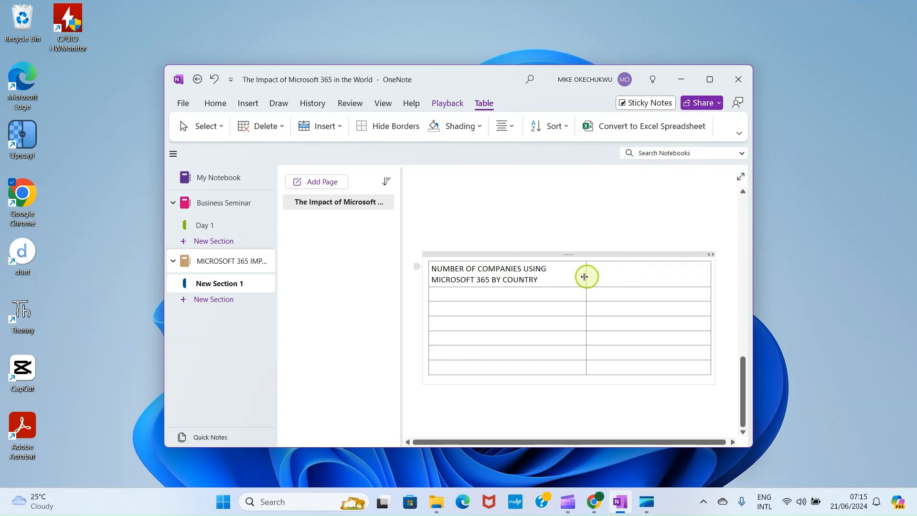
{"action": "triple_click", "coordinate": [551, 281]}
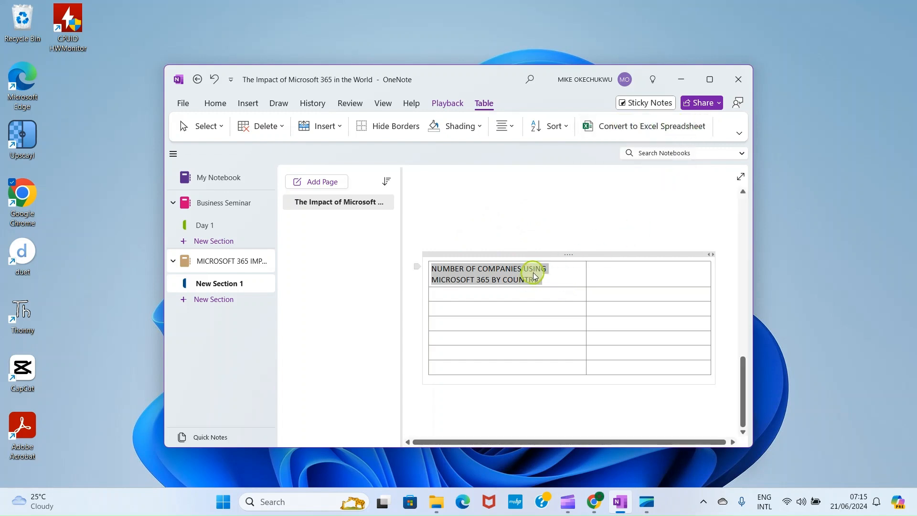
{"action": "left_click", "coordinate": [440, 237]}
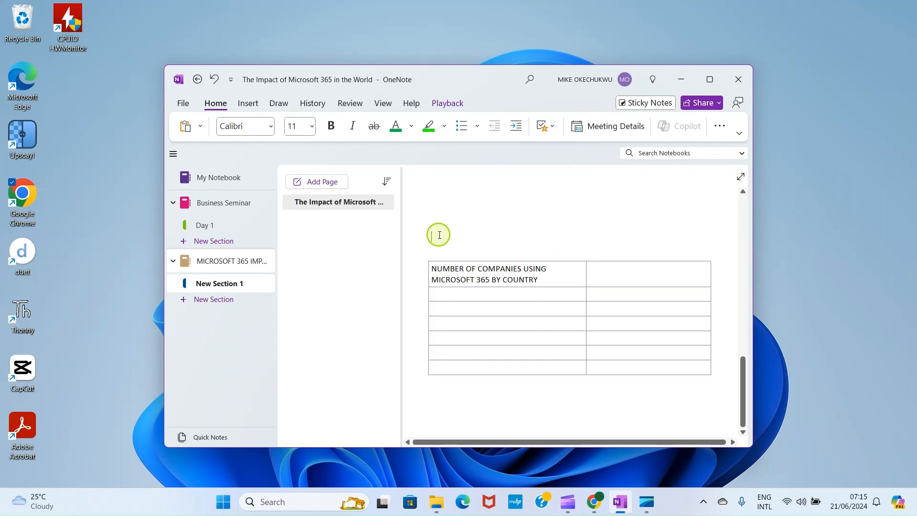
{"action": "key", "text": "ctrl+v"}
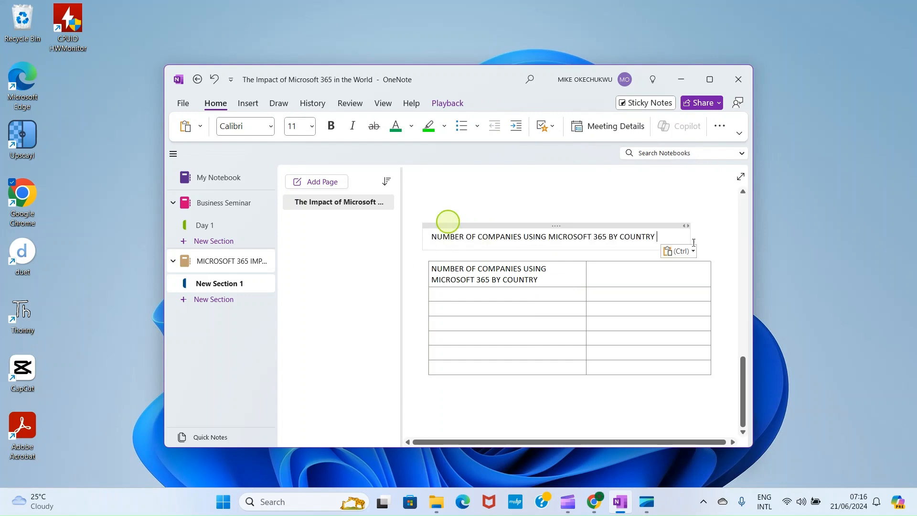
- Make the title above the table bold and delete the duplicate title text from the table's first cell
{"action": "left_click_drag", "start_coordinate": [659, 236], "coordinate": [430, 236]}
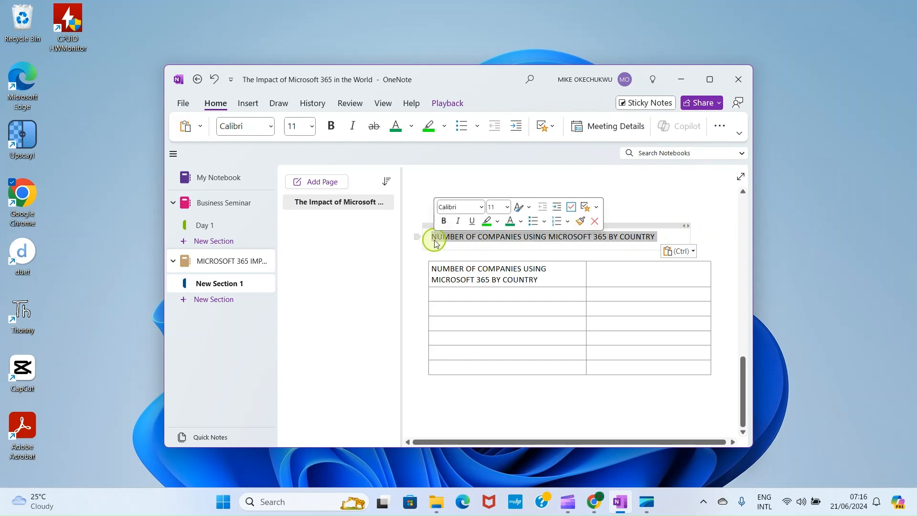
{"action": "left_click", "coordinate": [331, 126]}
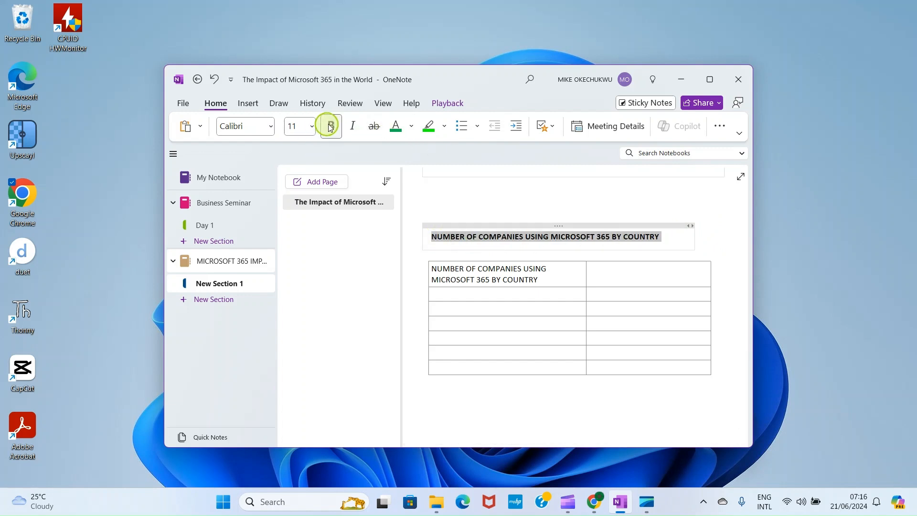
{"action": "left_click", "coordinate": [549, 281]}
{"action": "triple_click", "coordinate": [549, 282]}
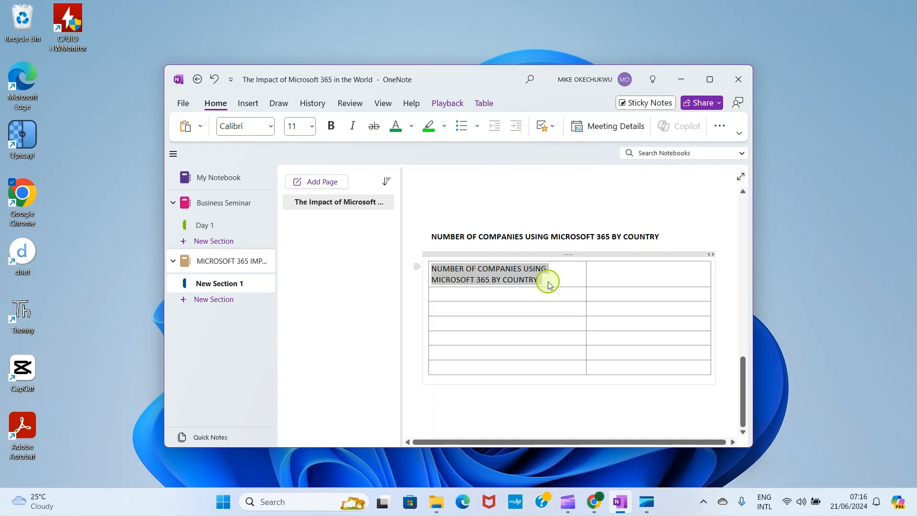
{"action": "key", "text": "Delete"}
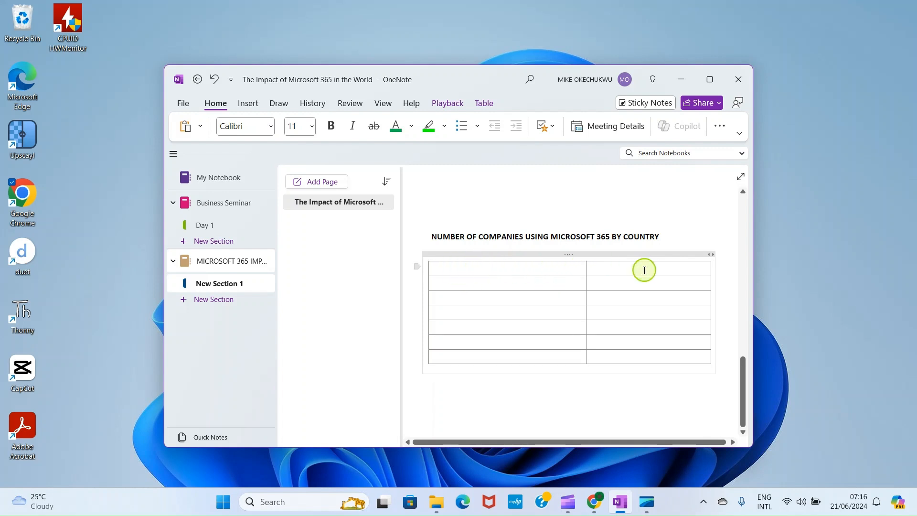
- Delete the empty first row of the table
{"action": "left_click_drag", "start_coordinate": [437, 271], "coordinate": [629, 275]}
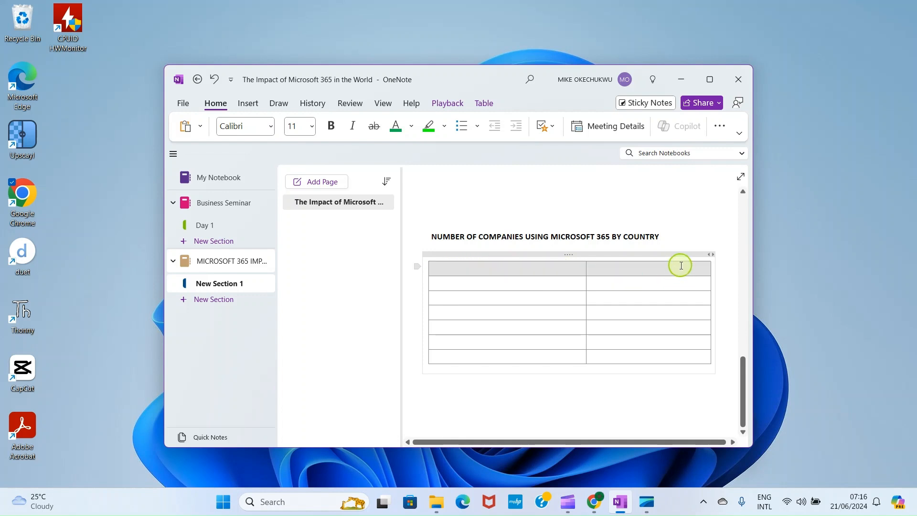
{"action": "left_click", "coordinate": [479, 104]}
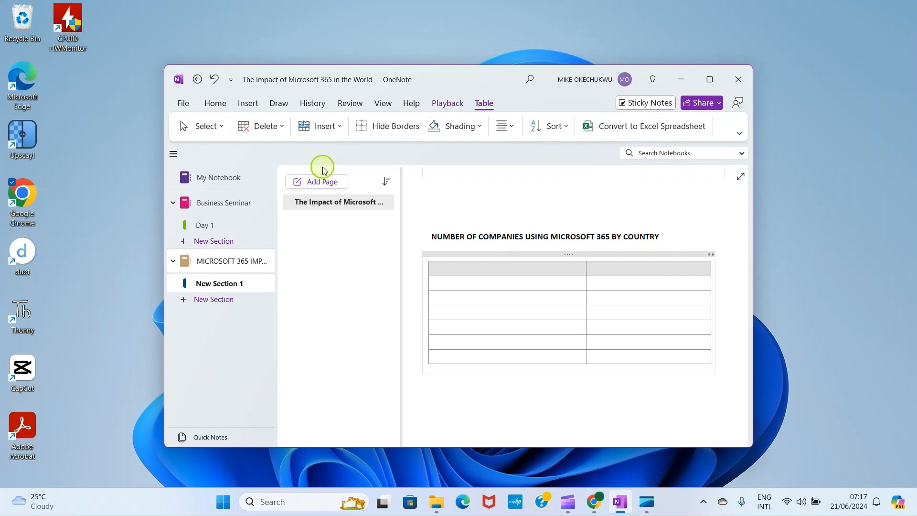
{"action": "left_click", "coordinate": [284, 127]}
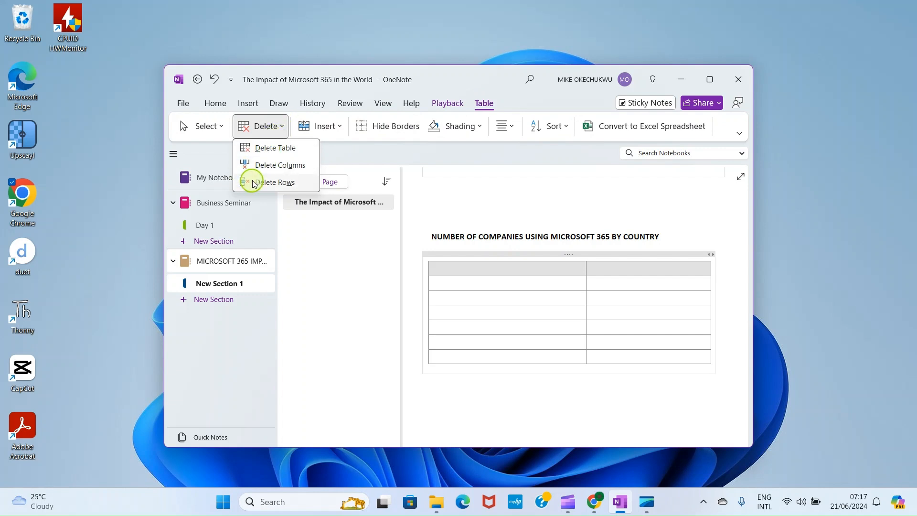
{"action": "left_click", "coordinate": [281, 183]}
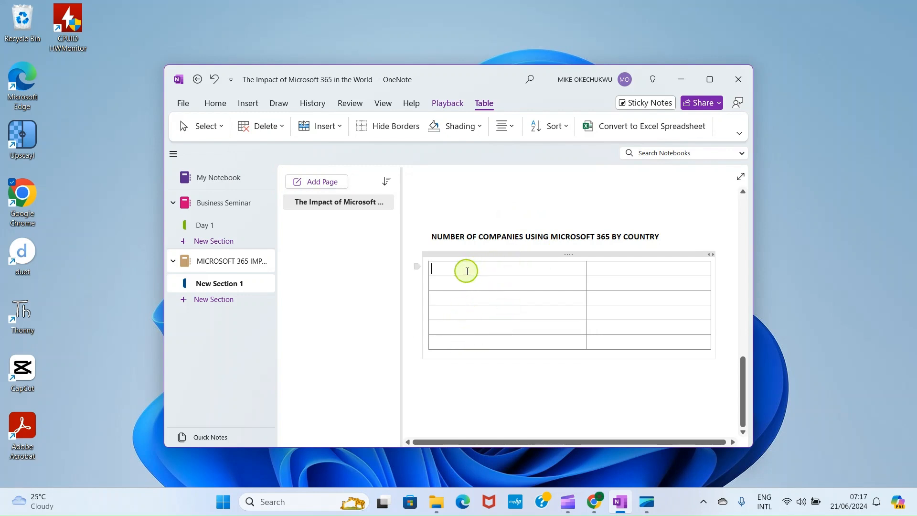
- Head the columns "COUNTRY" and "NO OF COMPANIES" and fill in the figures for United States, United Kingdom, Australia, Netherlands and Canada
{"action": "type", "text": "COUNTRY"}
{"action": "left_click", "coordinate": [607, 272]}
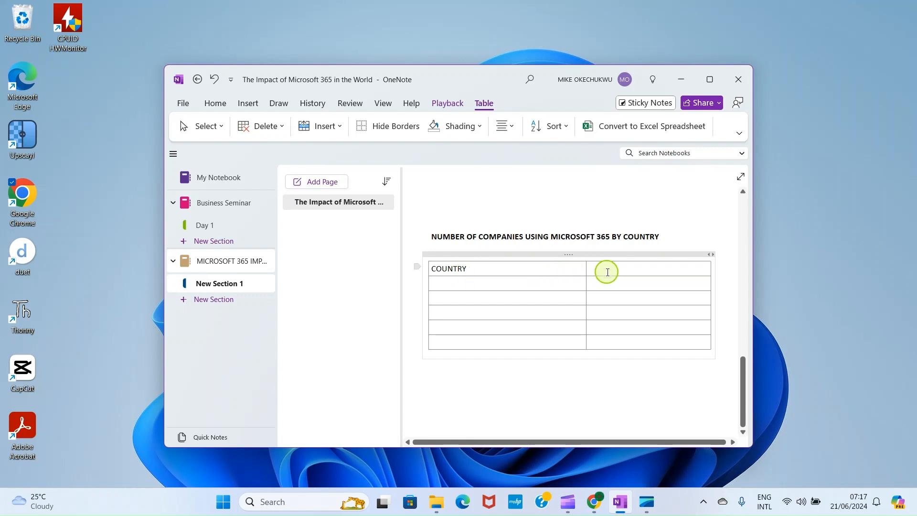
{"action": "type", "text": "NO OF COMPANIES"}
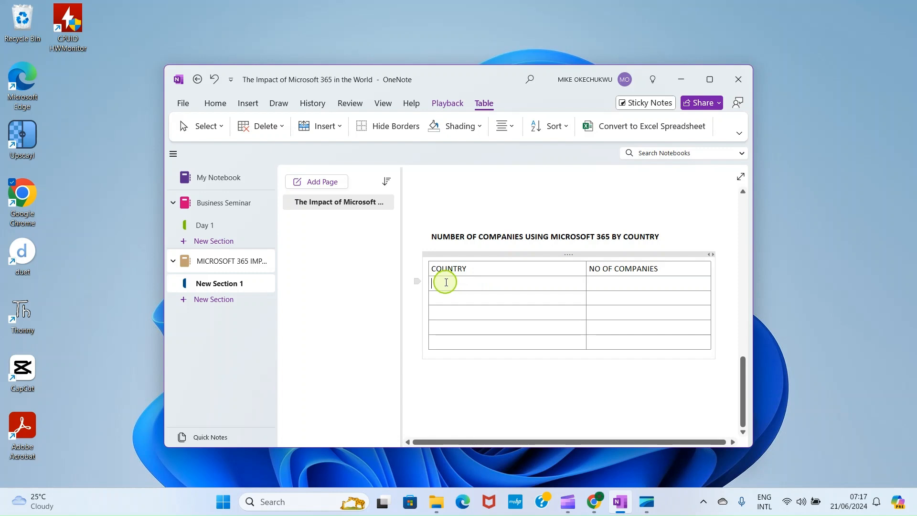
{"action": "left_click", "coordinate": [606, 282]}
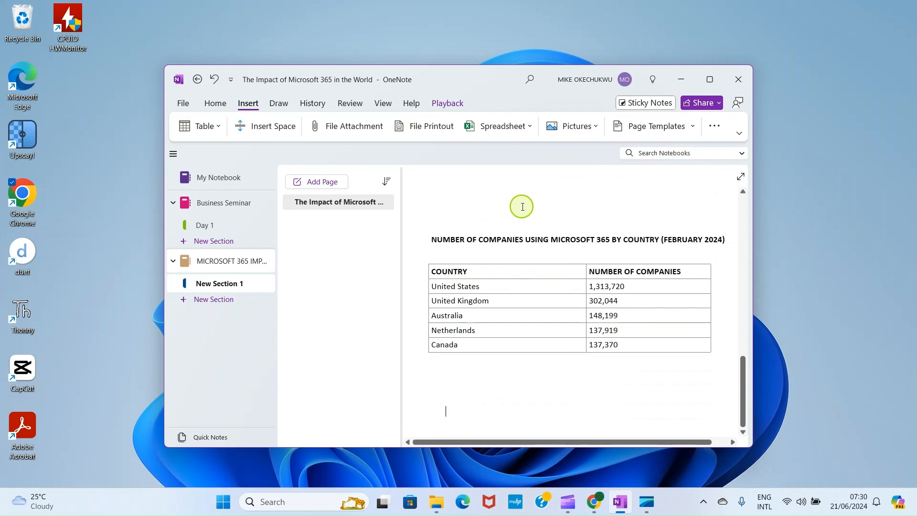
- Review the page between the online video and the completed table of companies by country
{"action": "scroll", "coordinate": [523, 207], "scroll_direction": "up", "scroll_amount": 15}
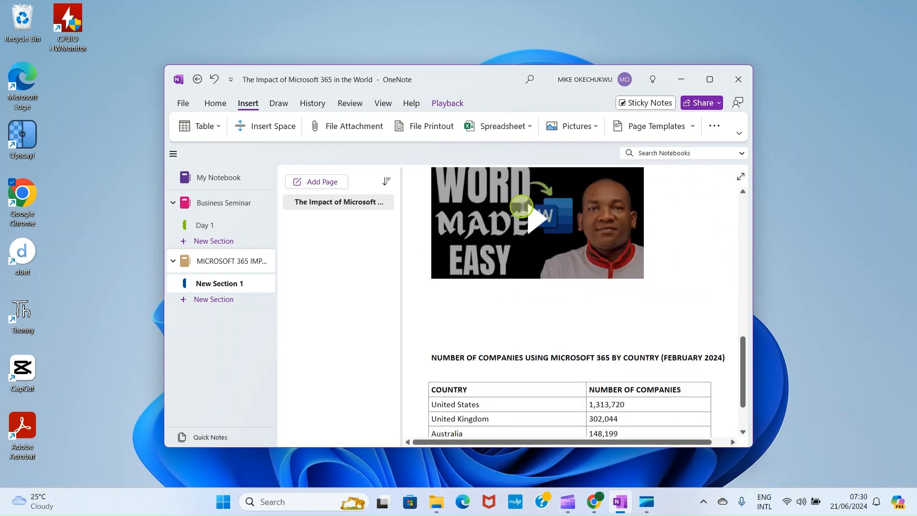
{"action": "scroll", "coordinate": [523, 207], "scroll_direction": "down", "scroll_amount": 5}
{"action": "scroll", "coordinate": [523, 207], "scroll_direction": "up", "scroll_amount": 5}
{"action": "scroll", "coordinate": [522, 207], "scroll_direction": "down", "scroll_amount": 10}
{"action": "scroll", "coordinate": [523, 206], "scroll_direction": "up", "scroll_amount": 5}
{"action": "scroll", "coordinate": [523, 206], "scroll_direction": "down", "scroll_amount": 6}
{"action": "scroll", "coordinate": [496, 296], "scroll_direction": "down", "scroll_amount": 3}
{"action": "scroll", "coordinate": [501, 287], "scroll_direction": "up", "scroll_amount": 3}
{"action": "scroll", "coordinate": [512, 347], "scroll_direction": "down", "scroll_amount": 3}
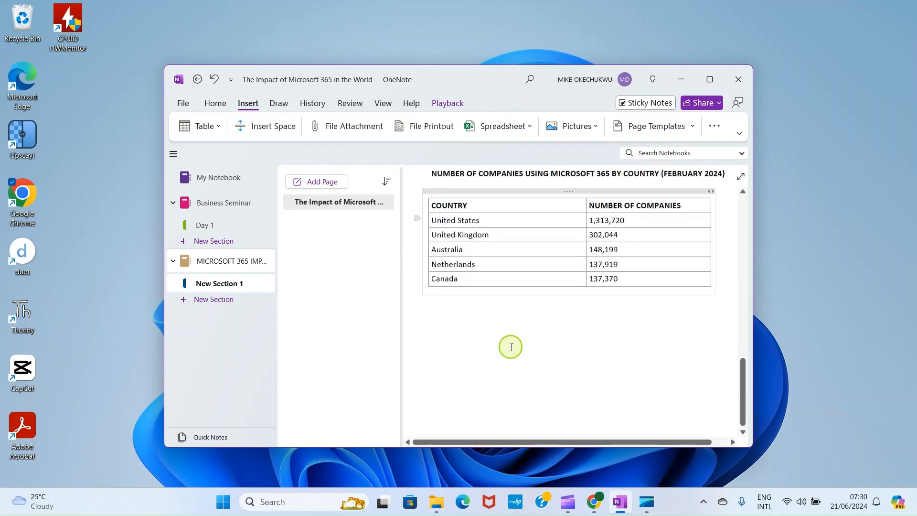